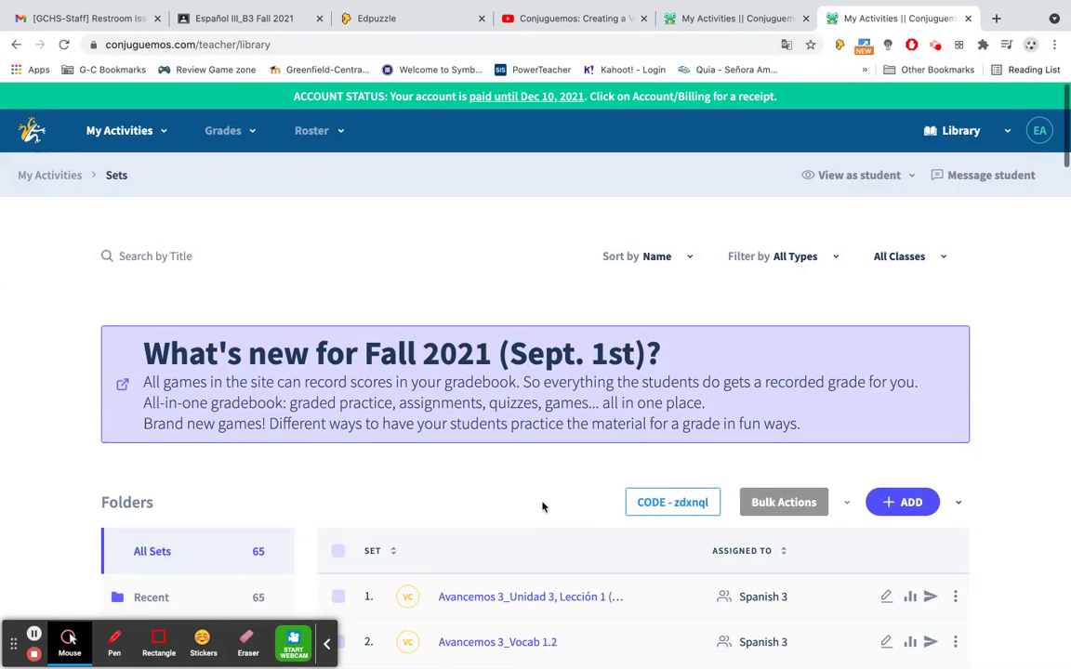
# Start adding a new set to the library from the ADD menu.
pyautogui.scroll(-2, 543, 507)
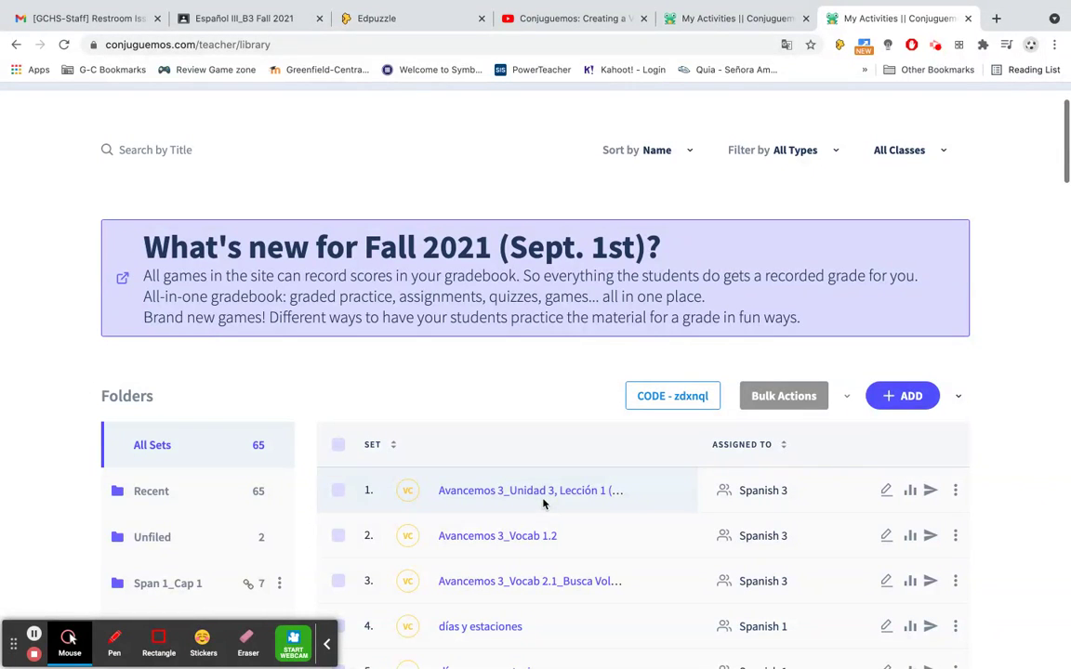
pyautogui.scroll(2, 566, 402)
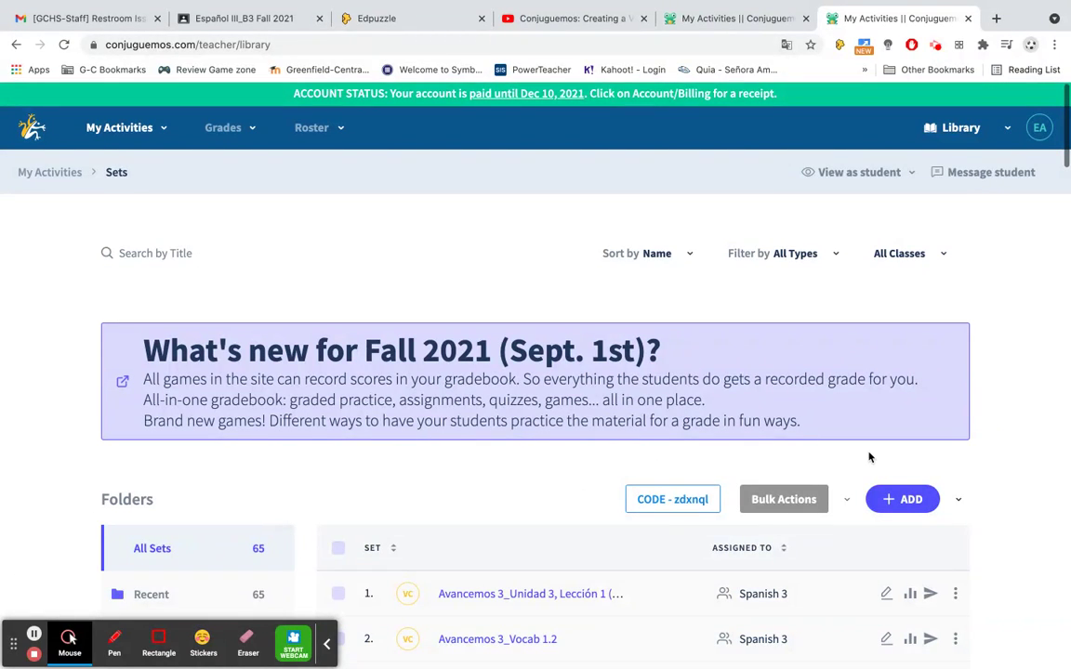
pyautogui.click(902, 503)
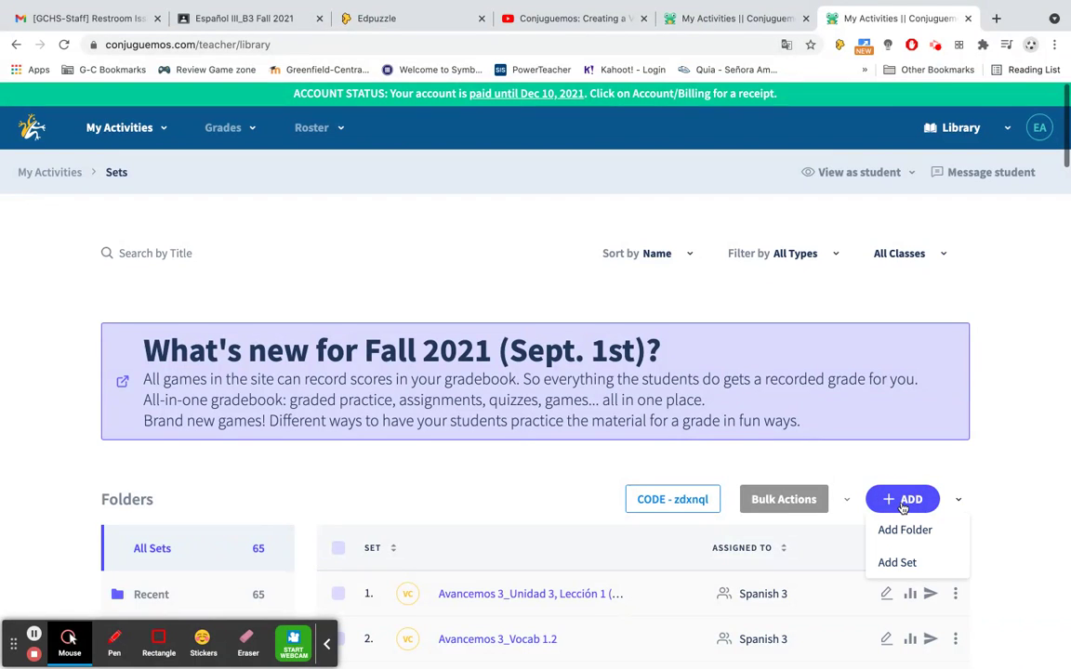
pyautogui.click(897, 562)
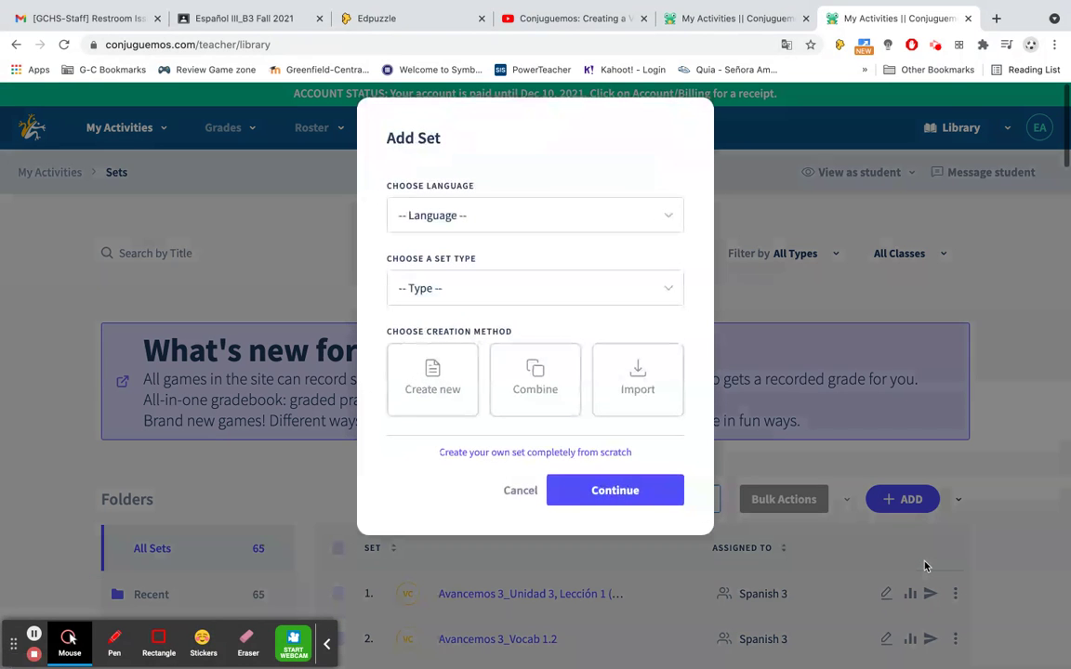
# Choose Spanish as the language, Grammar as the set type, and Create new, then continue.
pyautogui.click(507, 215)
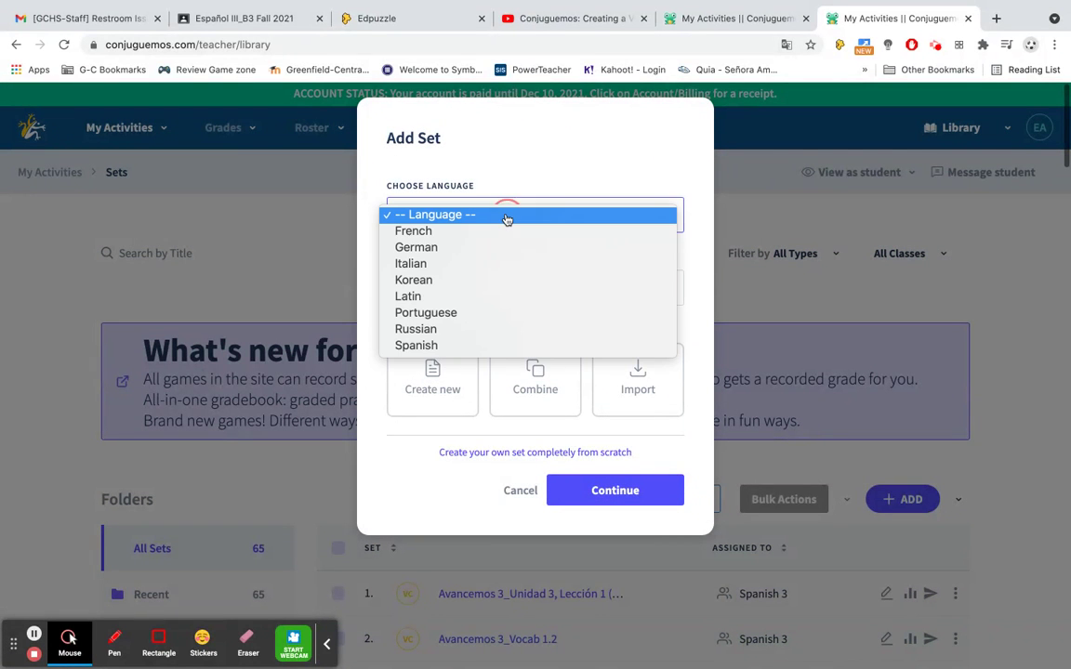
pyautogui.click(458, 347)
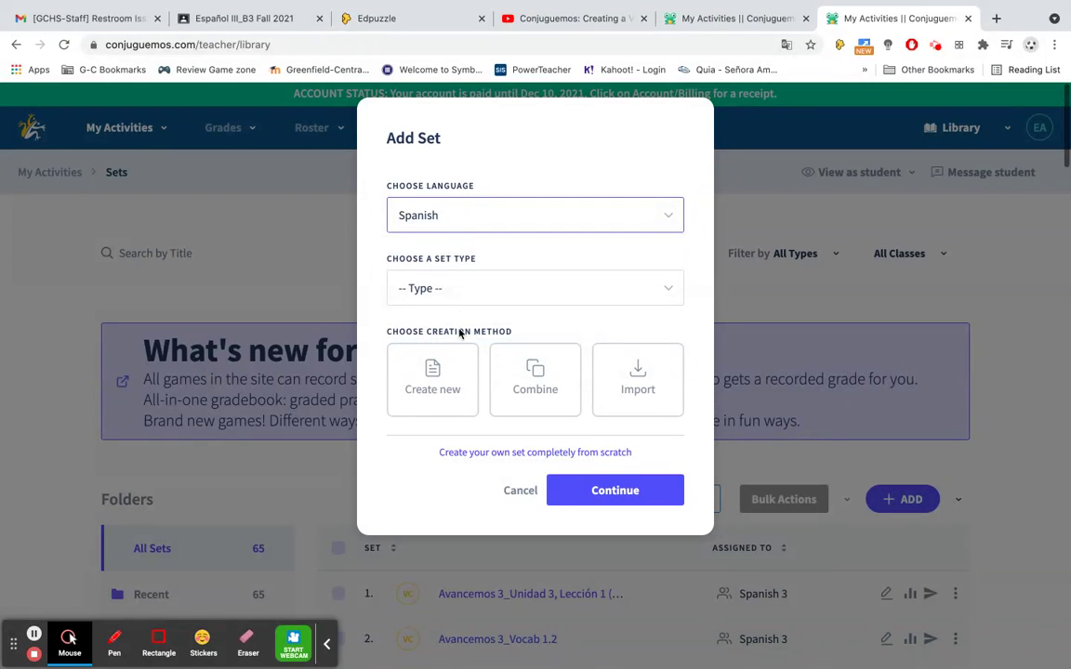
pyautogui.click(461, 290)
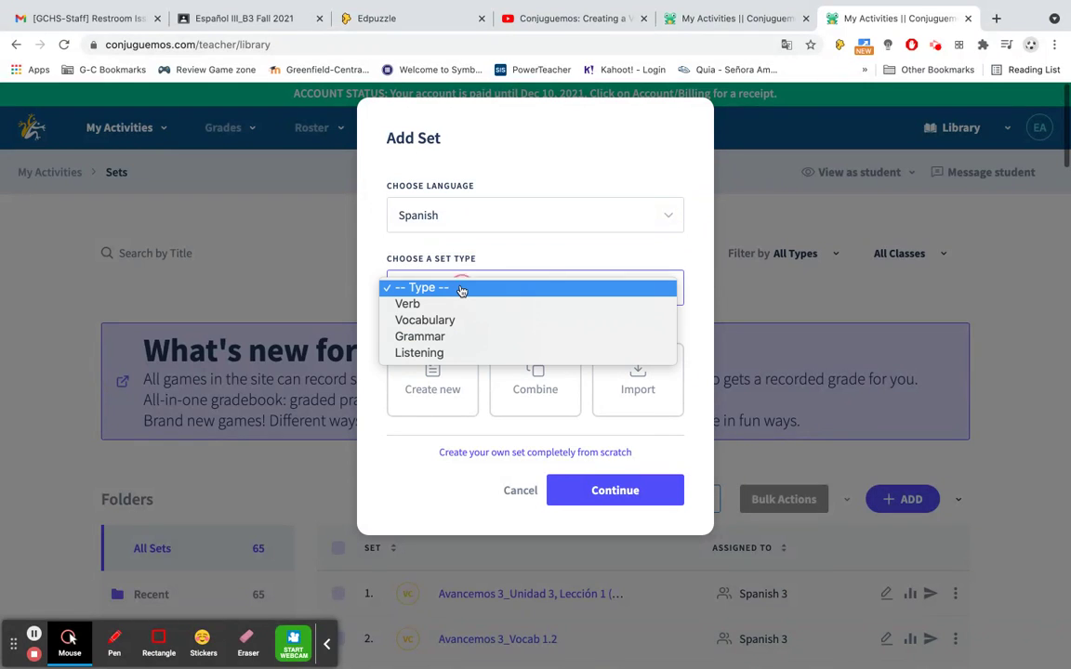
pyautogui.click(457, 337)
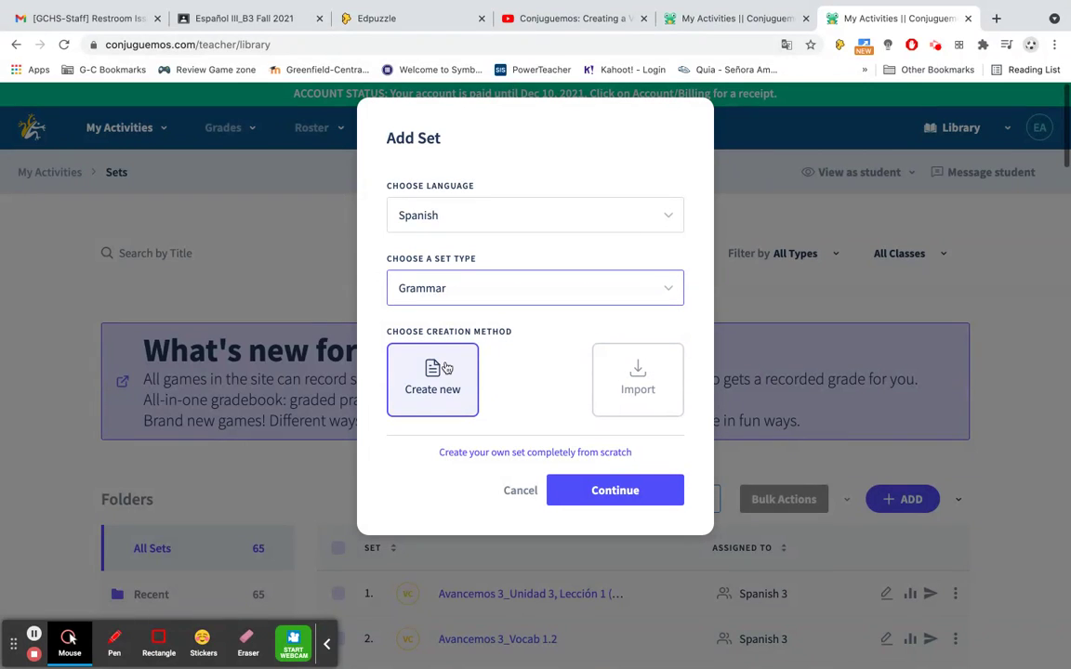
pyautogui.click(444, 367)
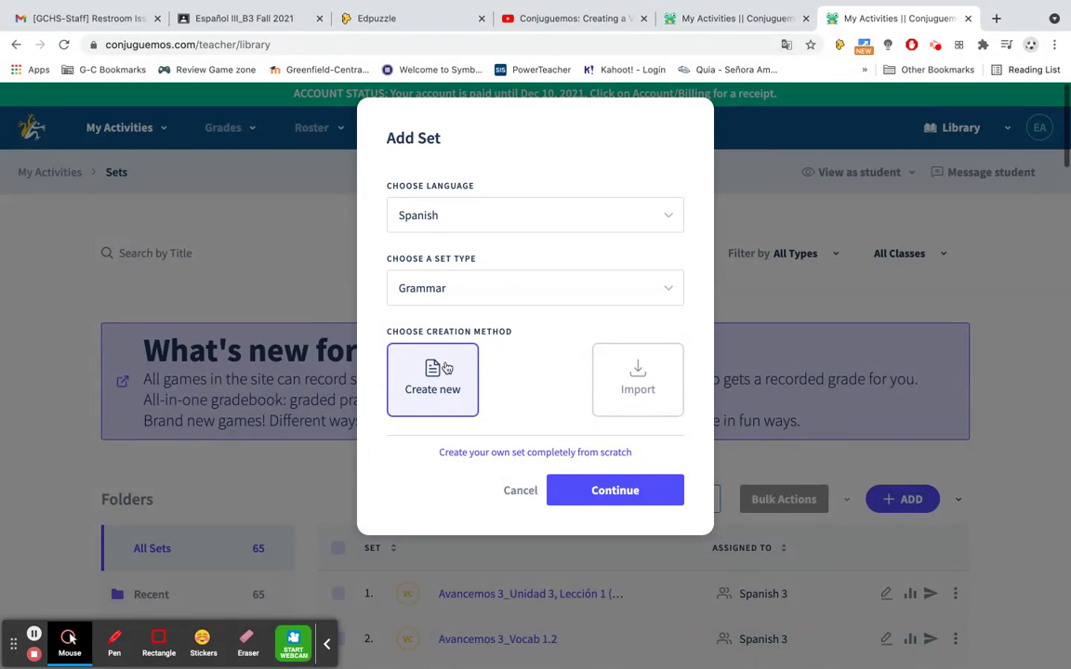
pyautogui.click(591, 493)
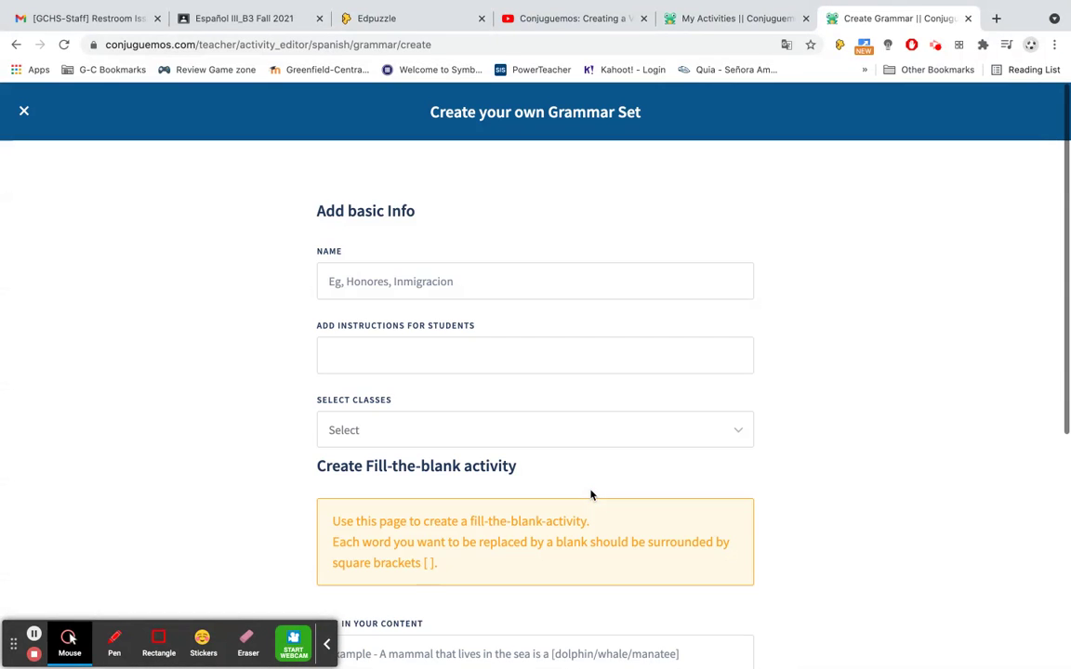
# Name the set 'El Futuro' with instructions 'Correctly conjugate the verbs given in the future tense in Spanish.'.
pyautogui.click(455, 281)
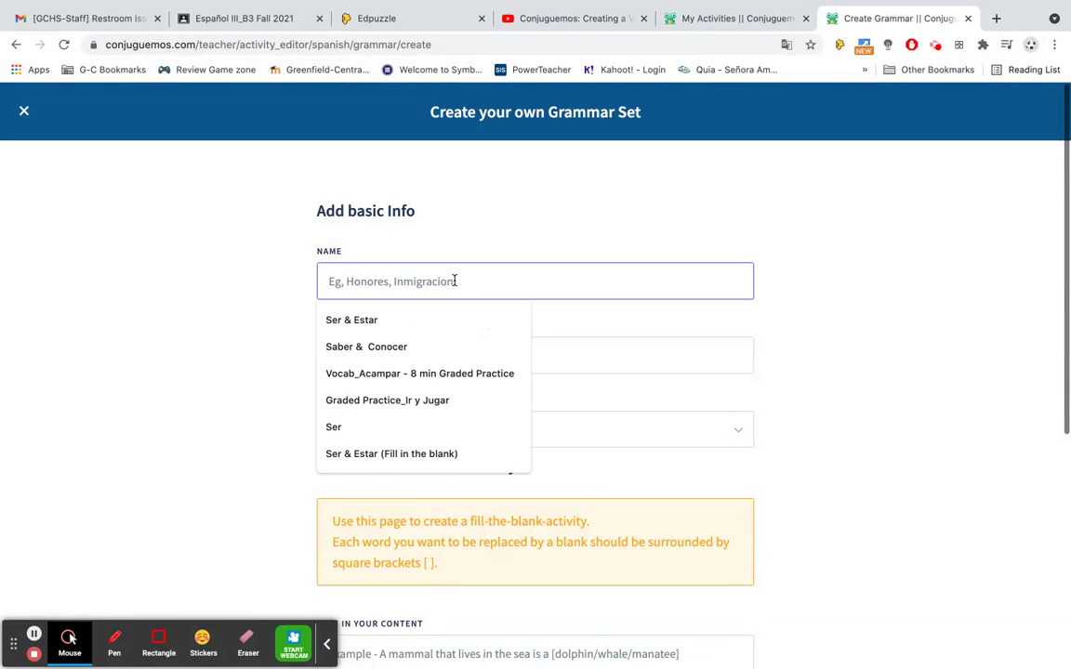
pyautogui.write('E')
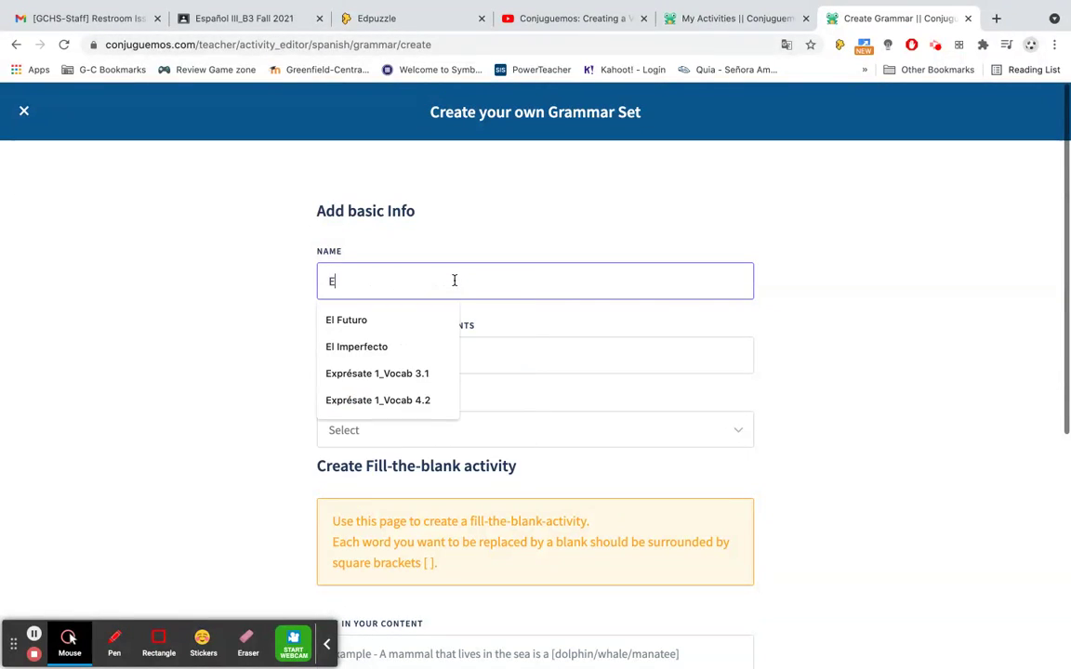
pyautogui.write('l Fut')
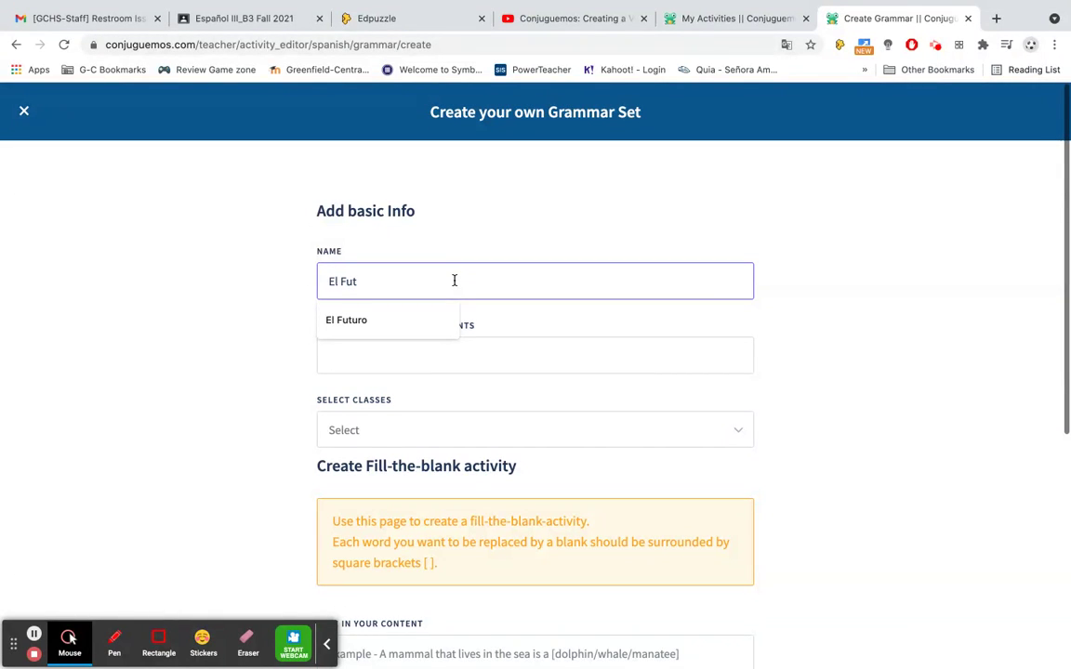
pyautogui.write('uro')
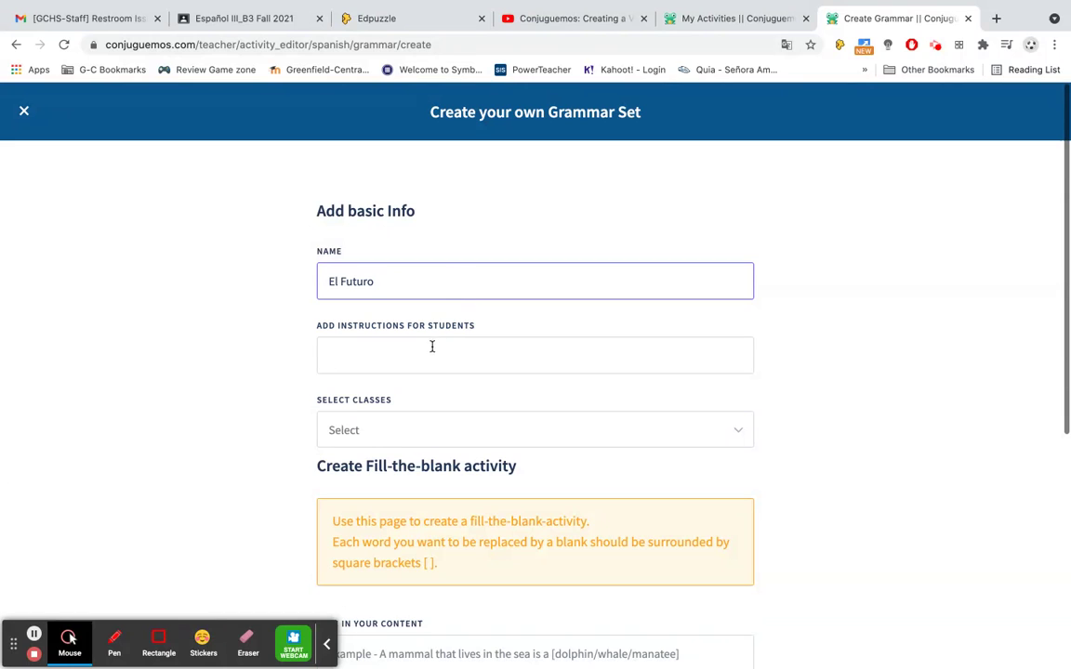
pyautogui.click(429, 354)
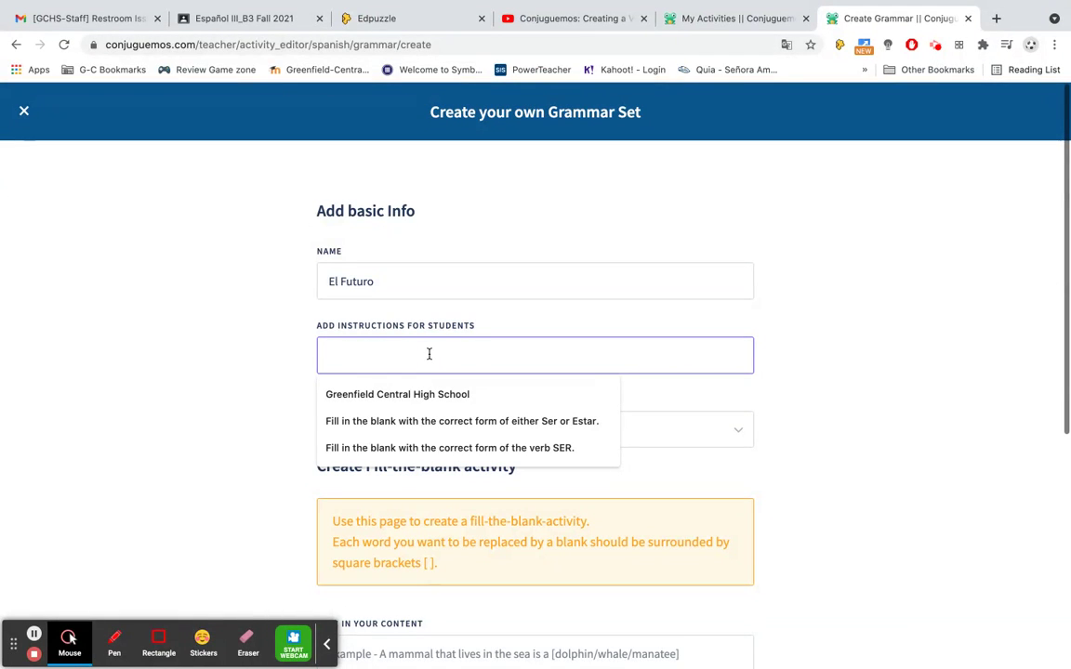
pyautogui.write('Corretly')
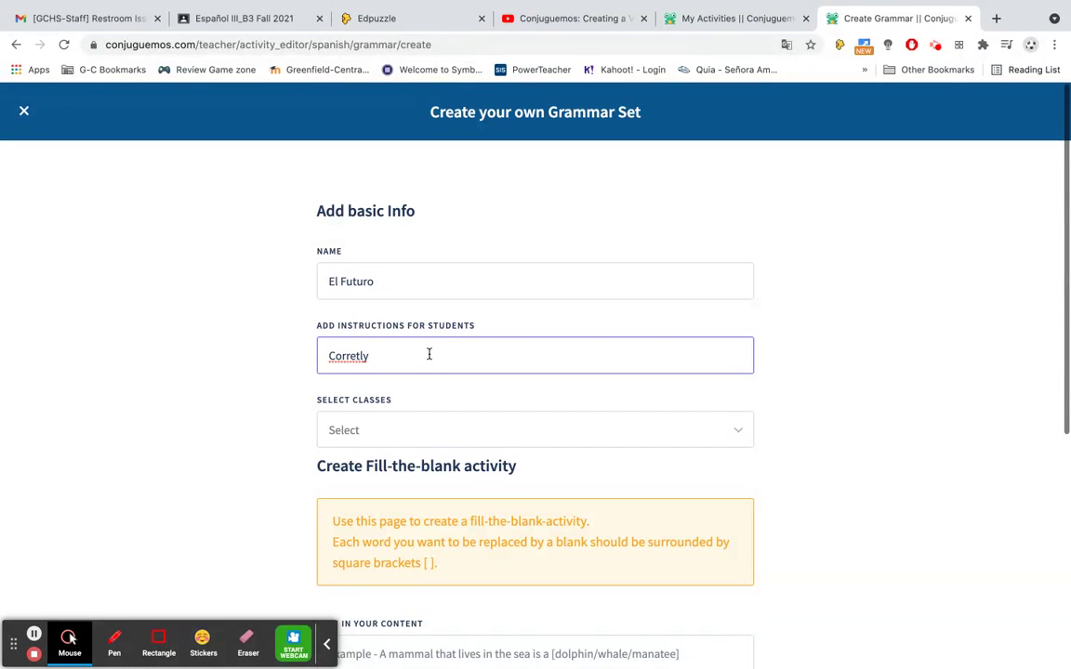
pyautogui.press('BackSpace')
pyautogui.press('BackSpace')
pyautogui.press('BackSpace')
pyautogui.write('ctly conjguate')
pyautogui.press('BackSpace')
pyautogui.press('BackSpace')
pyautogui.press('BackSpace')
pyautogui.press('BackSpace')
pyautogui.press('BackSpace')
pyautogui.write('uggat')
pyautogui.press('BackSpace')
pyautogui.press('BackSpace')
pyautogui.press('BackSpace')
pyautogui.write('ate the verbs give')
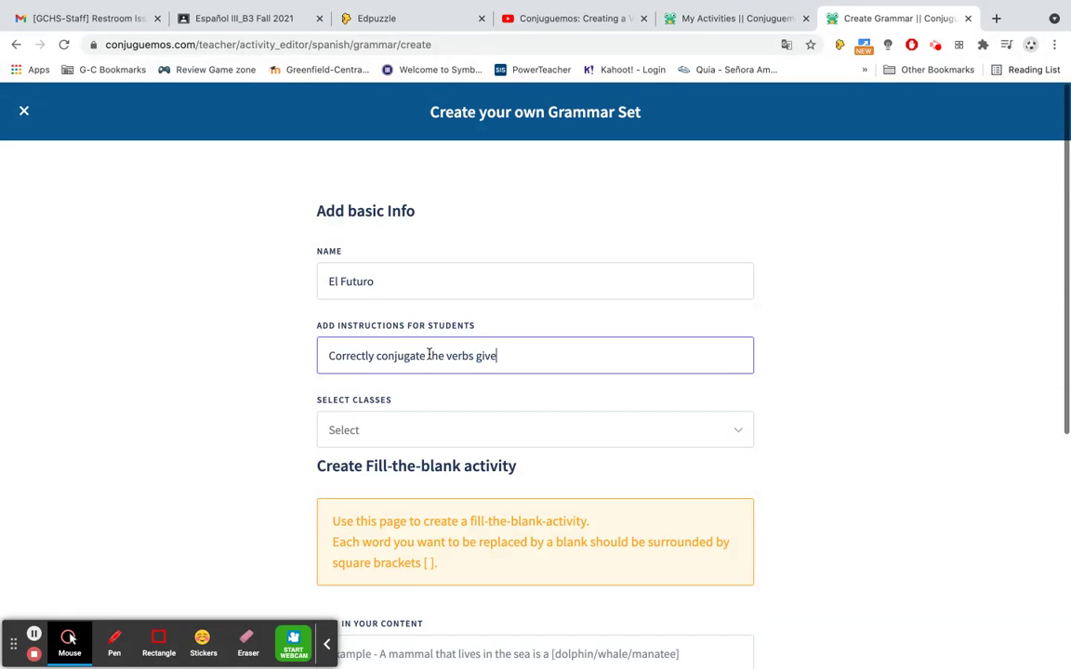
pyautogui.write('n in the future')
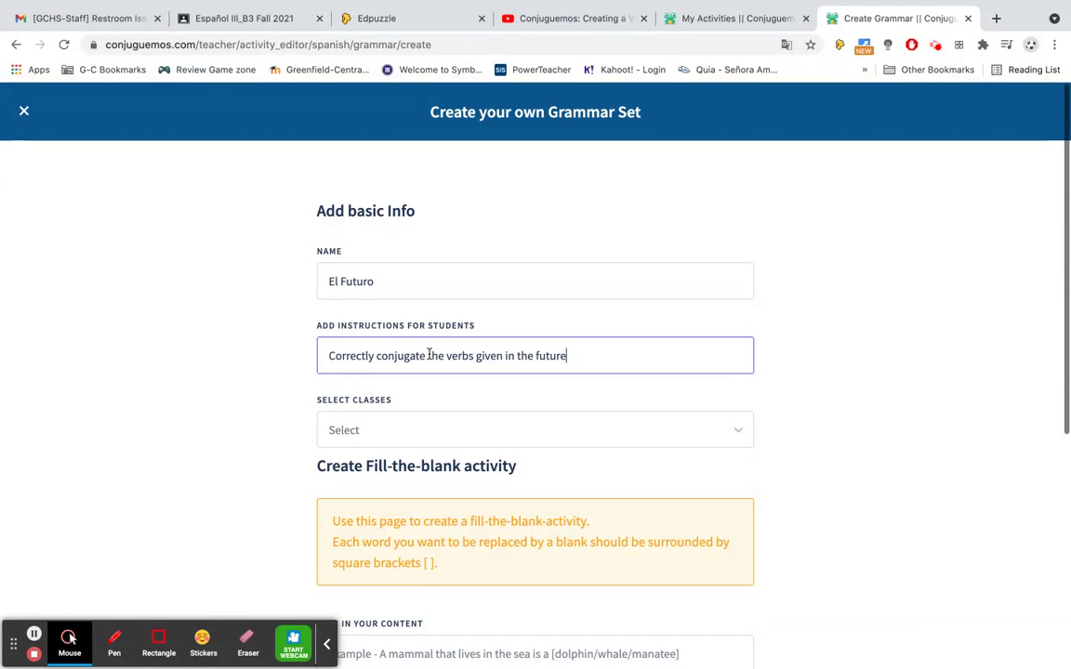
pyautogui.write(' tense in Spanish.')
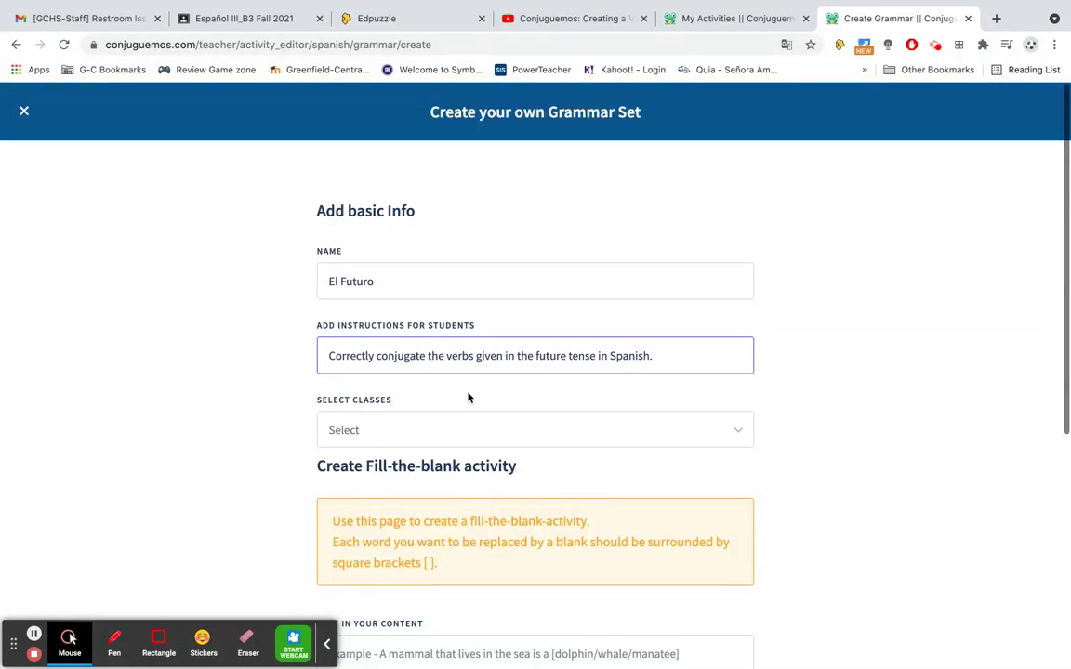
# Assign the set to the Spanish 3 class.
pyautogui.scroll(-2, 467, 395)
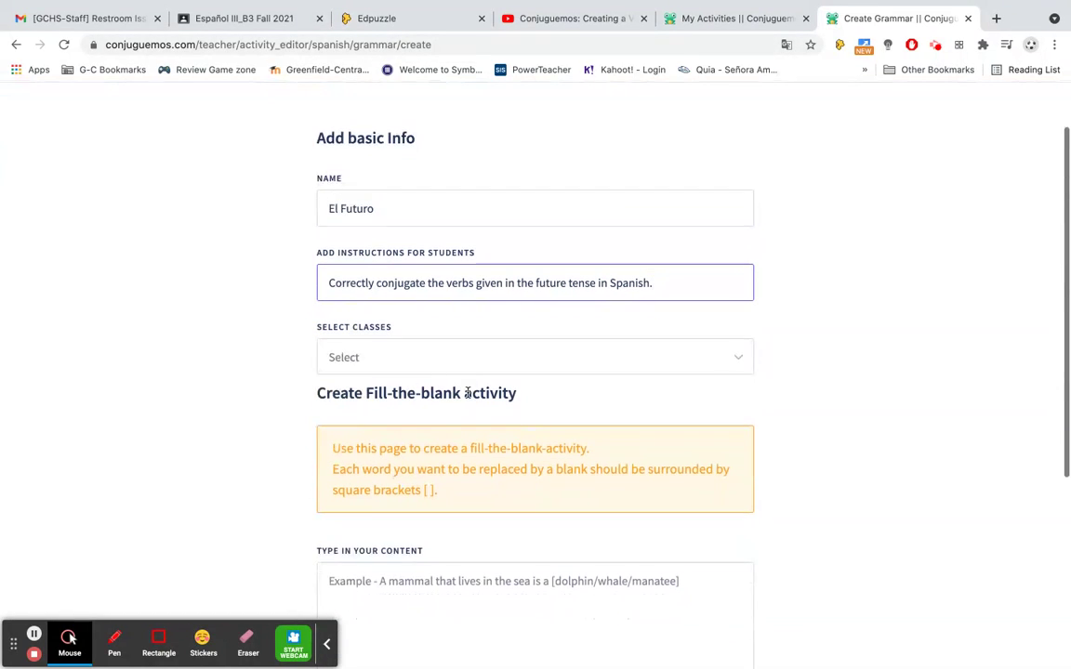
pyautogui.click(459, 358)
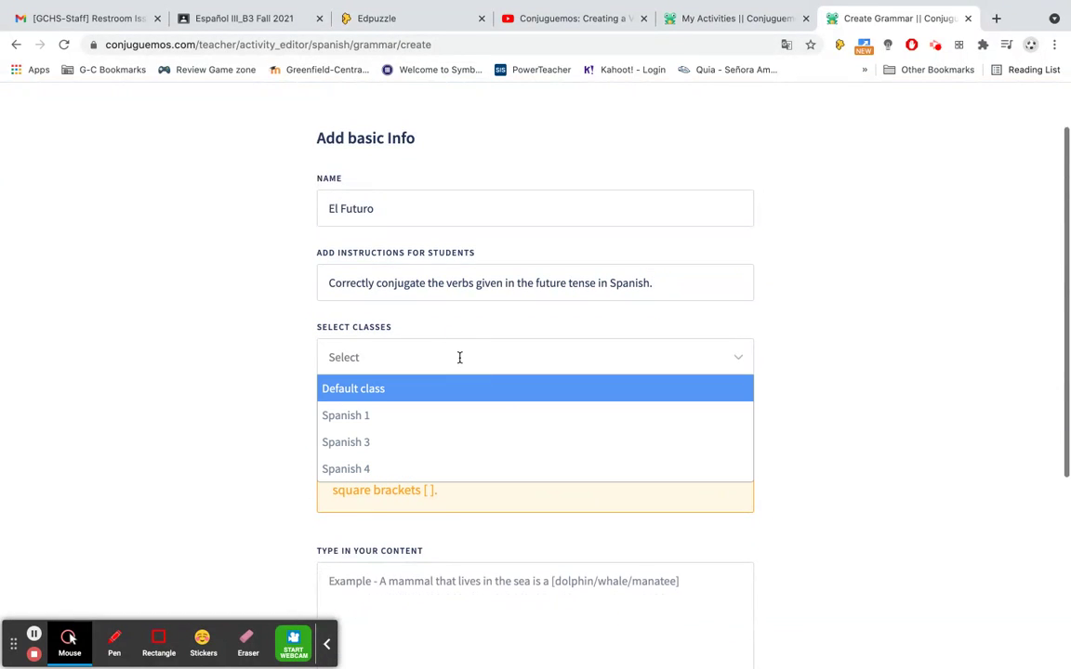
pyautogui.click(359, 453)
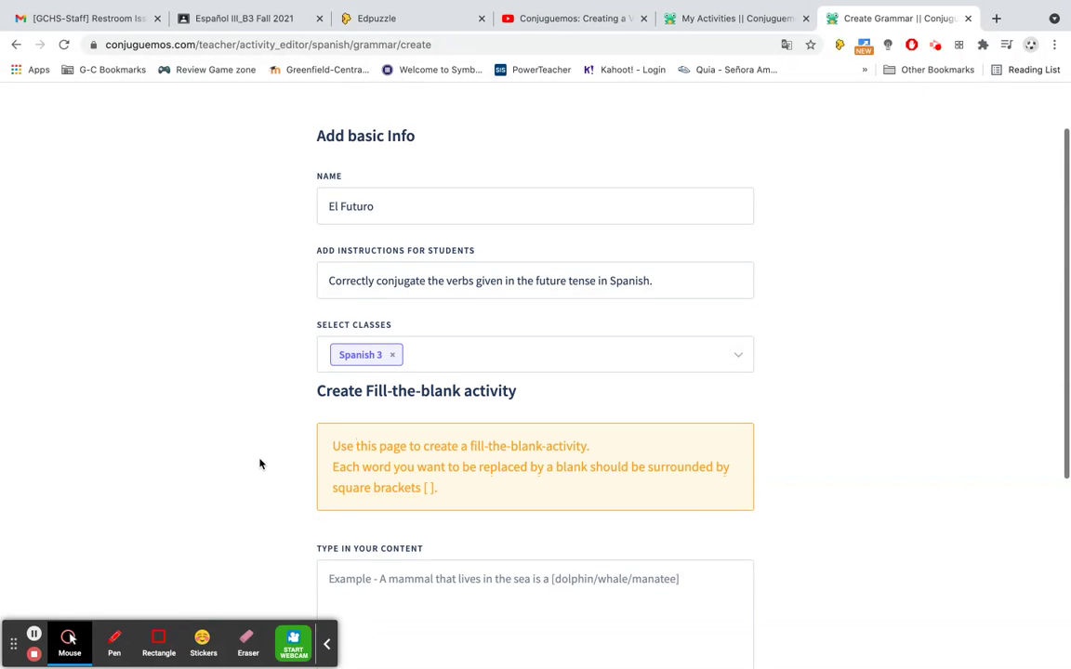
pyautogui.scroll(-3, 260, 464)
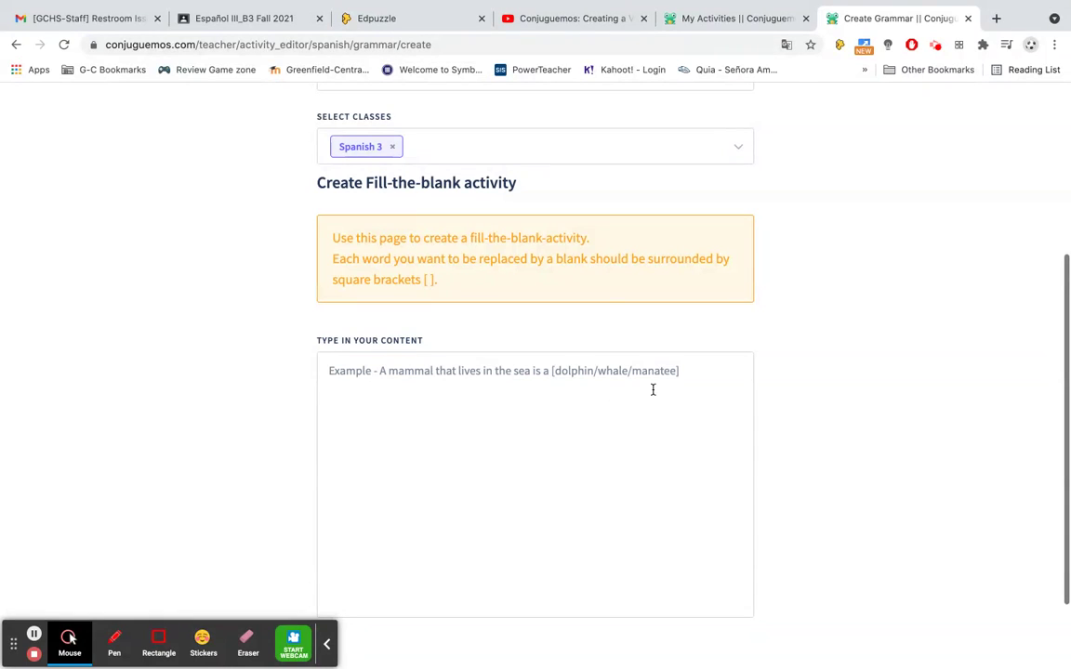
# Place the cursor in the empty fill-the-blank content box.
pyautogui.click(374, 383)
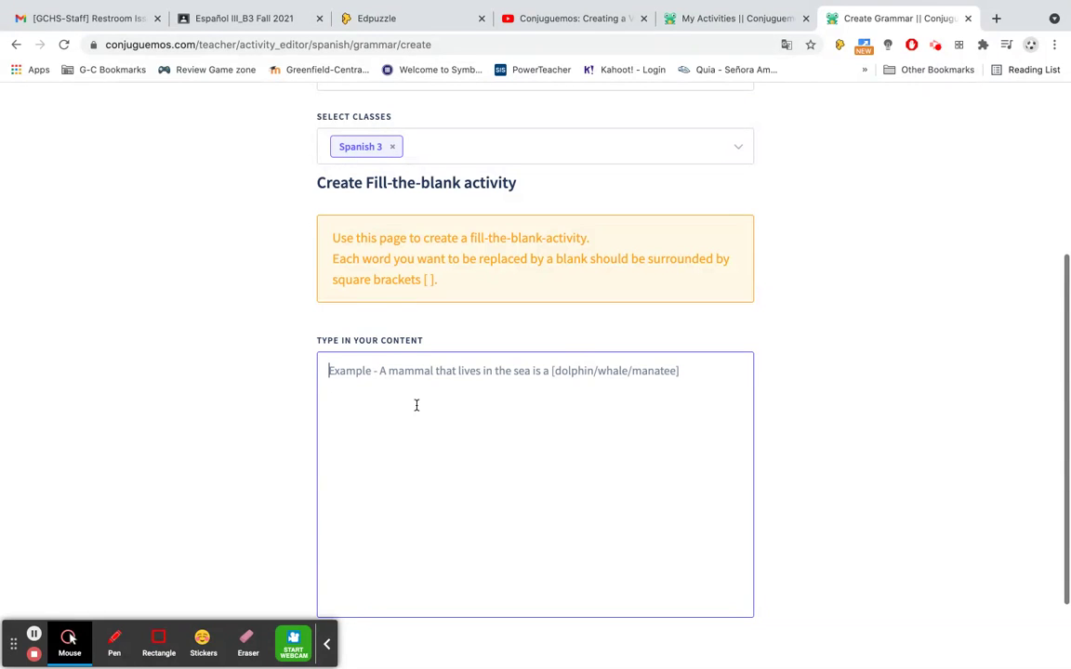
# Enter sentence 1: 'Mañana [comeré] pizza con mi familia para la cena. (comer)'.
pyautogui.write('1) ')
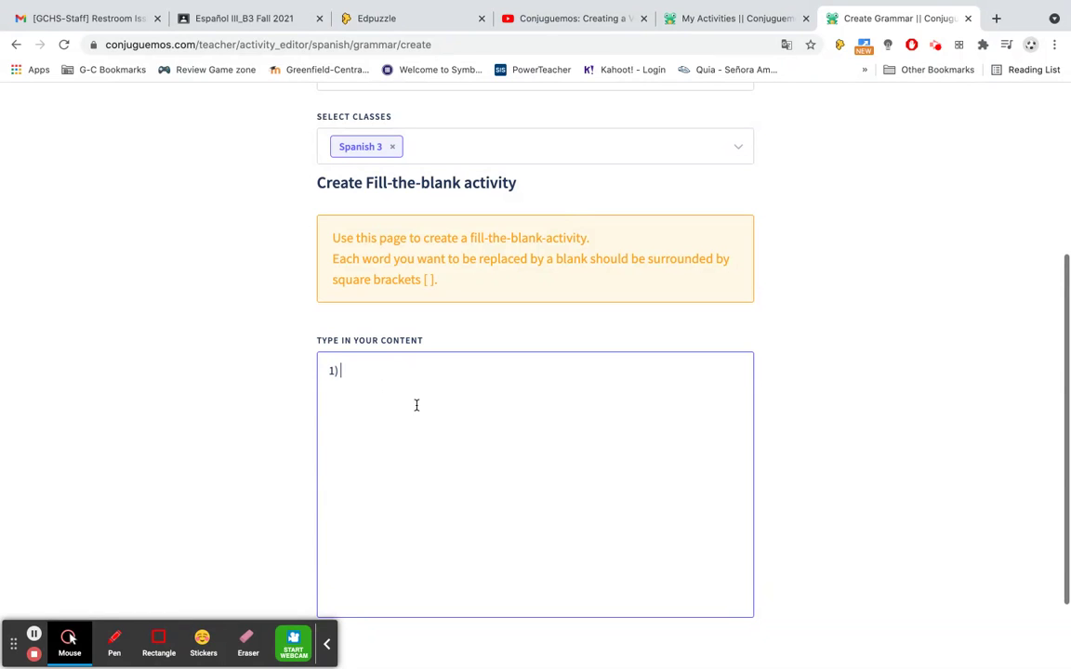
pyautogui.write('Yo')
pyautogui.write('[')
pyautogui.press('BackSpace')
pyautogui.press('BackSpace')
pyautogui.write('Mañana [comer')
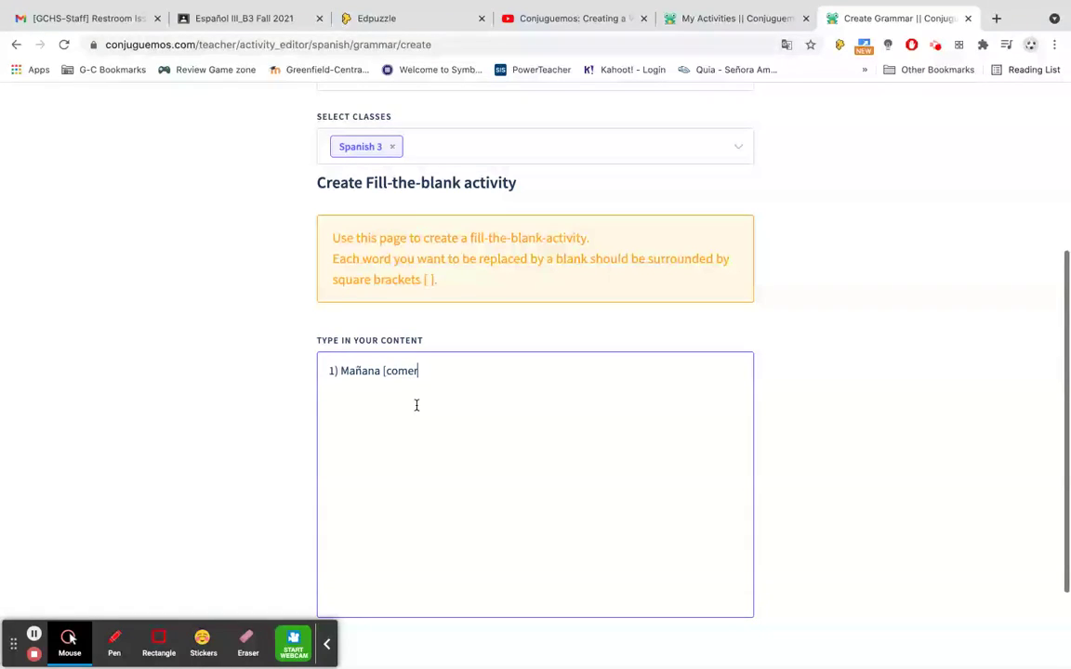
pyautogui.write('é] pizza con mi family')
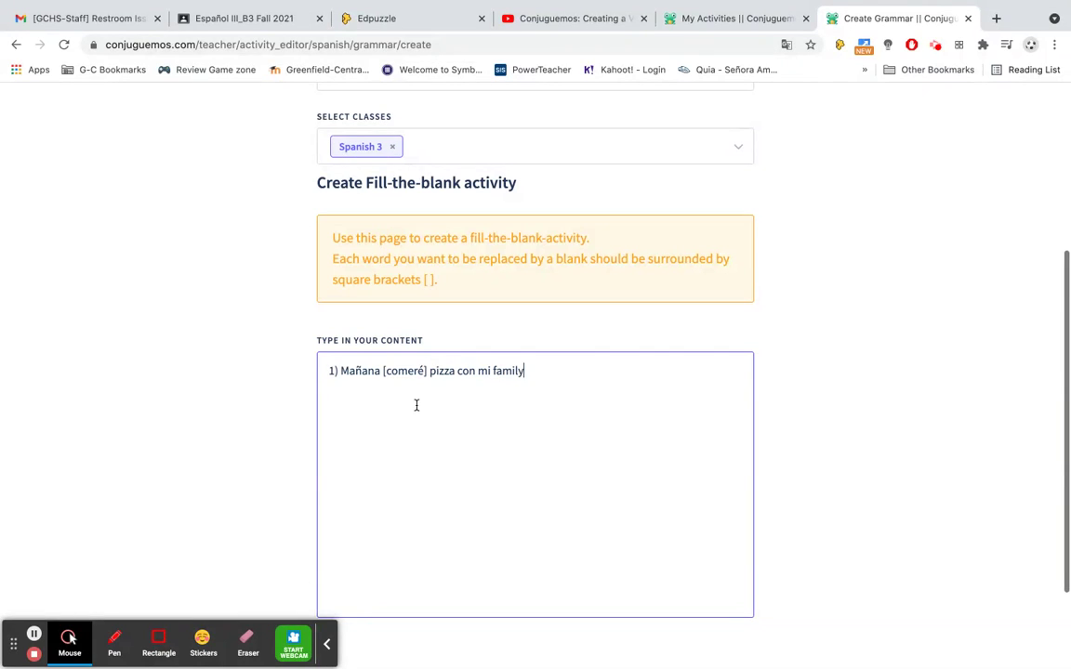
pyautogui.press('BackSpace')
pyautogui.write('ia para la cena. (comer)')
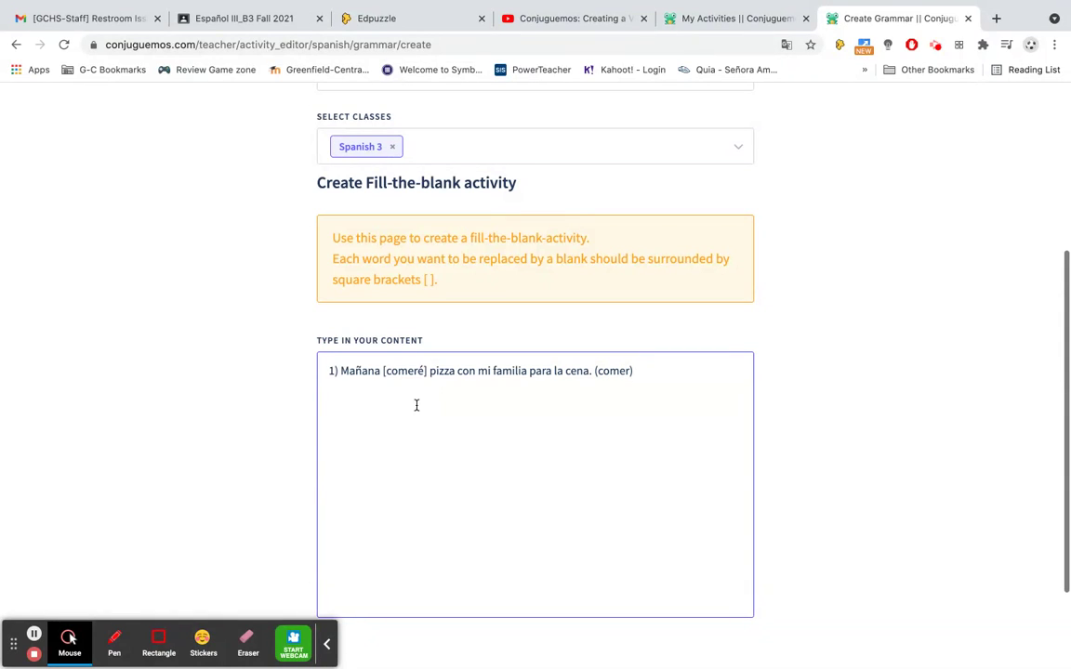
# Add sentence 2 with the [irán] blank about going to Florida, ending with the hint (ir).
pyautogui.press('Return')
pyautogui.write('2) ')
pyautogui.write('Uds')
pyautogui.write(' [ir')
pyautogui.write('án')
pyautogui.write('] a')
pyautogui.write(' Florida')
pyautogui.write(' est')
pyautogui.write('e ver')
pyautogui.write('ano')
pyautogui.press('BackSpace')
pyautogui.press('BackSpace')
pyautogui.press('BackSpace')
pyautogui.press('BackSpace')
pyautogui.press('BackSpace')
pyautogui.press('BackSpace')
pyautogui.press('BackSpace')
pyautogui.press('BackSpace')
pyautogui.press('BackSpace')
pyautogui.press('BackSpace')
pyautogui.write('l ve')
pyautogui.write('ano que vi')
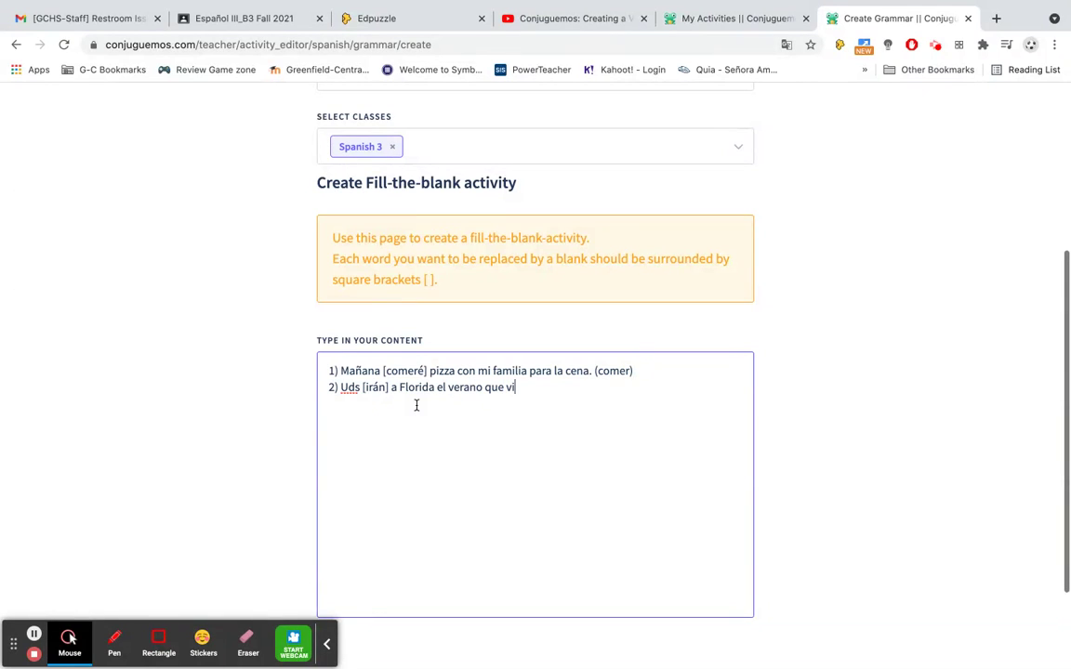
pyautogui.write('ene. (ir)')
pyautogui.scroll(-4, 446, 509)
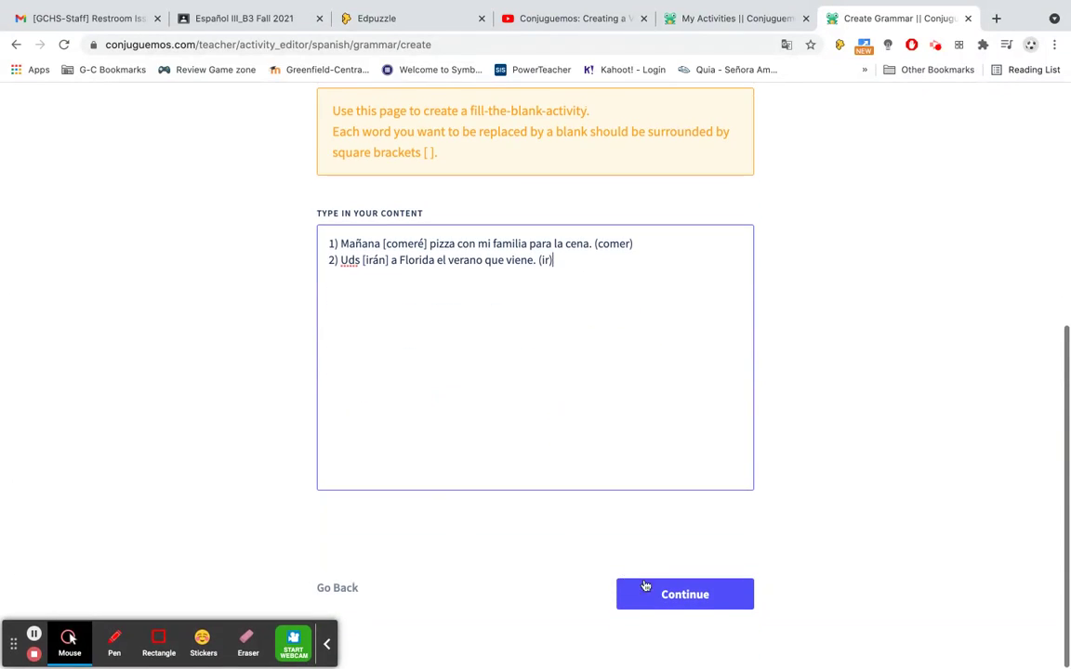
pyautogui.click(651, 595)
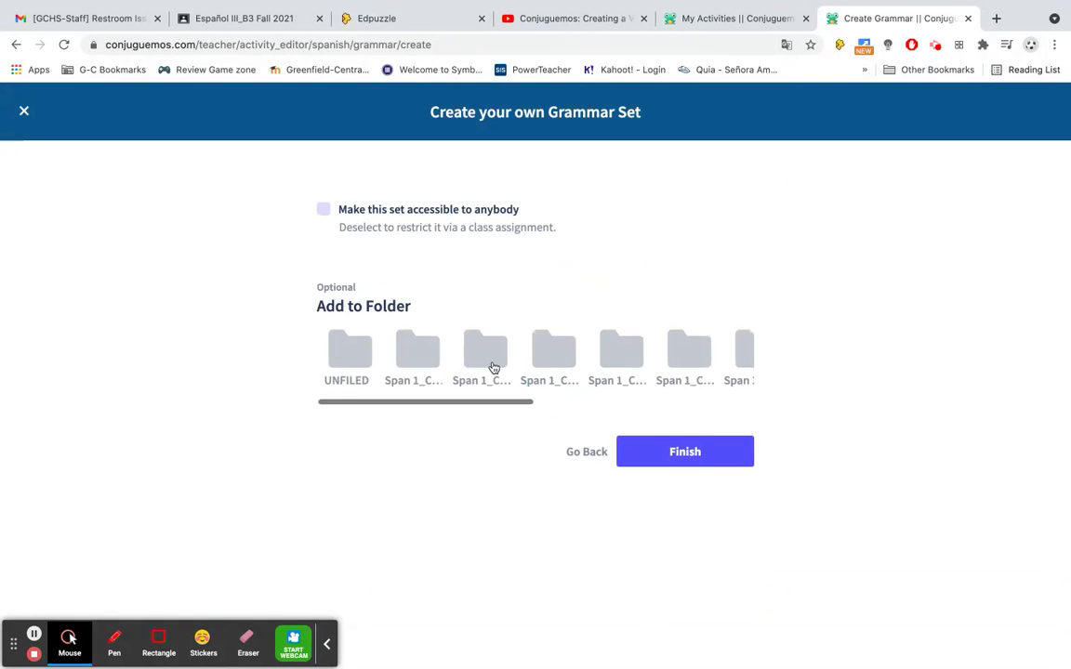
# Save the set into the Span 3_Deportes folder.
pyautogui.hscroll(3, 492, 368)
pyautogui.hscroll(5, 493, 368)
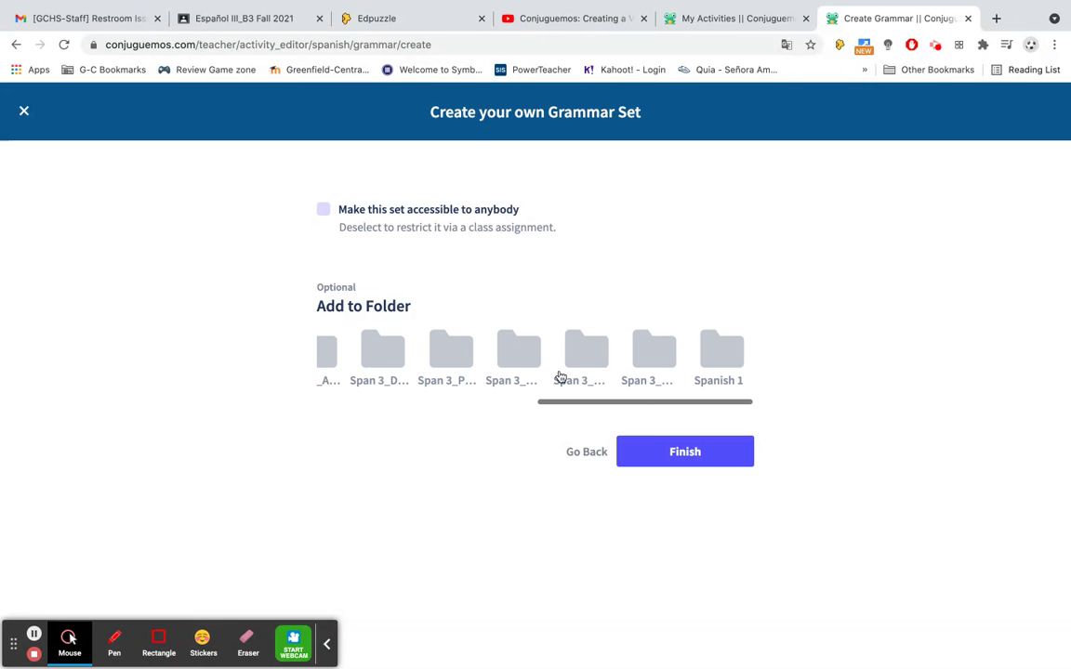
pyautogui.hscroll(-2, 468, 364)
pyautogui.click(469, 360)
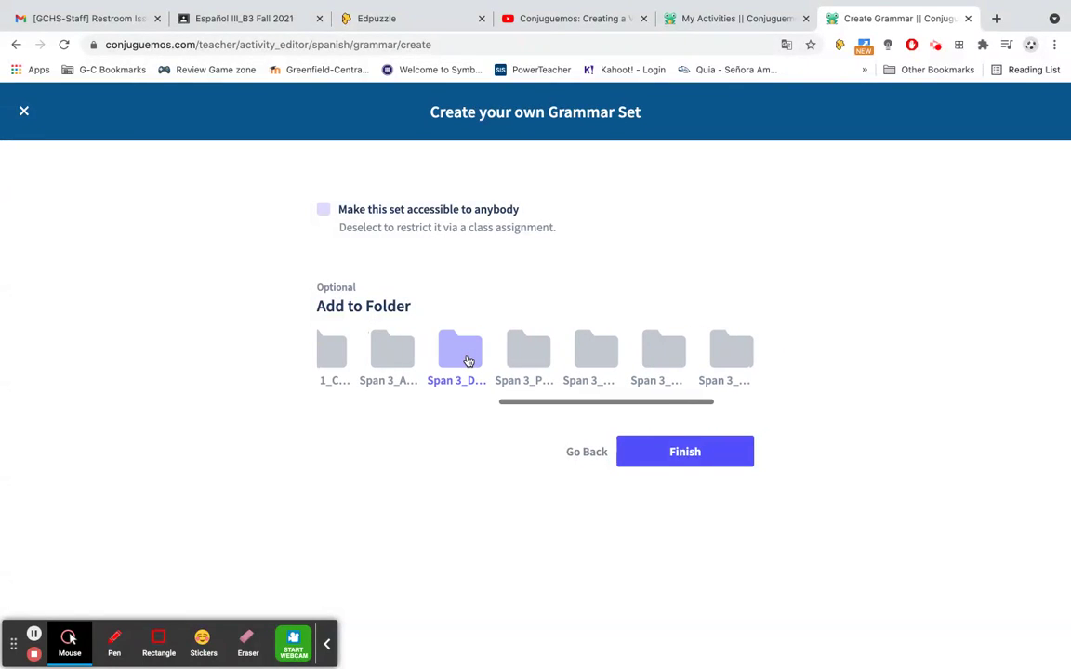
pyautogui.click(680, 454)
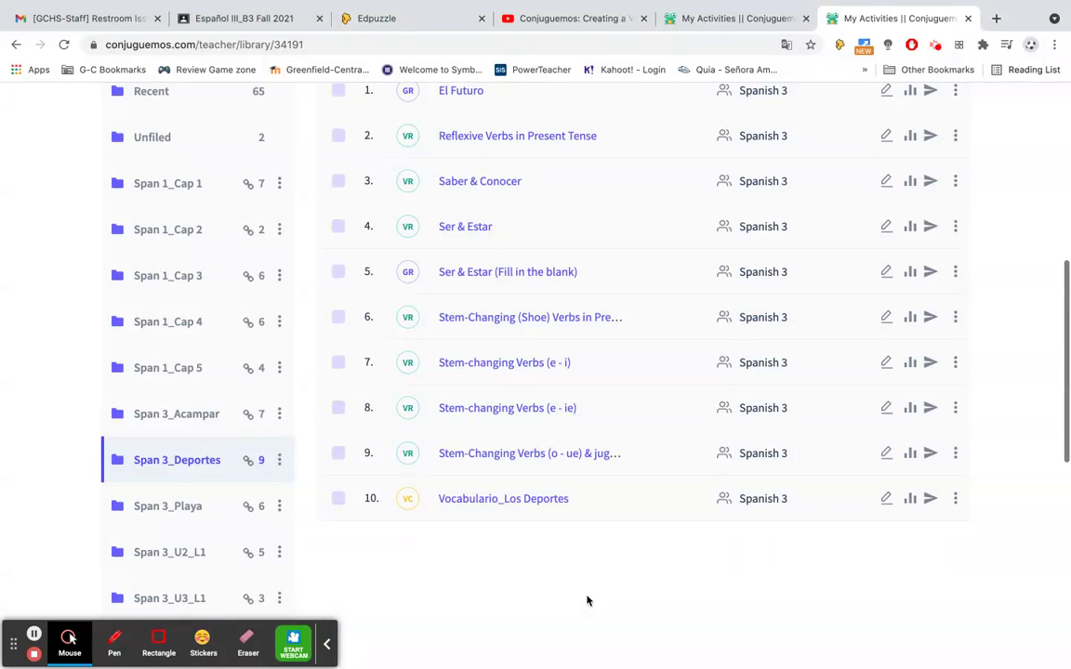
# Open El Futuro from the library and start its Graded Practice.
pyautogui.scroll(2, 584, 356)
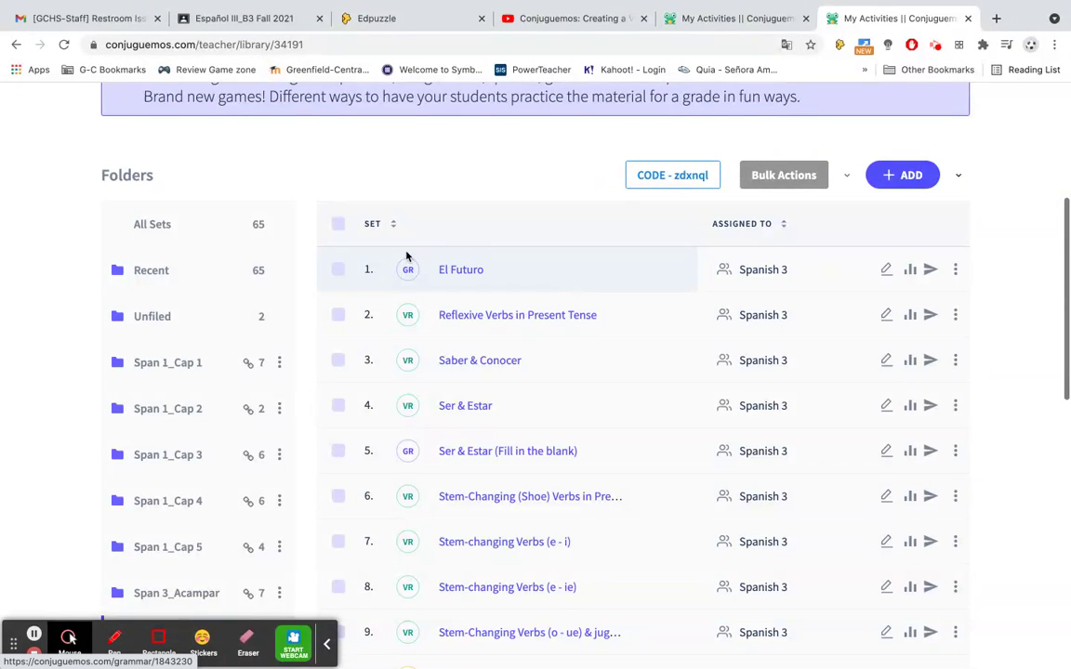
pyautogui.click(453, 276)
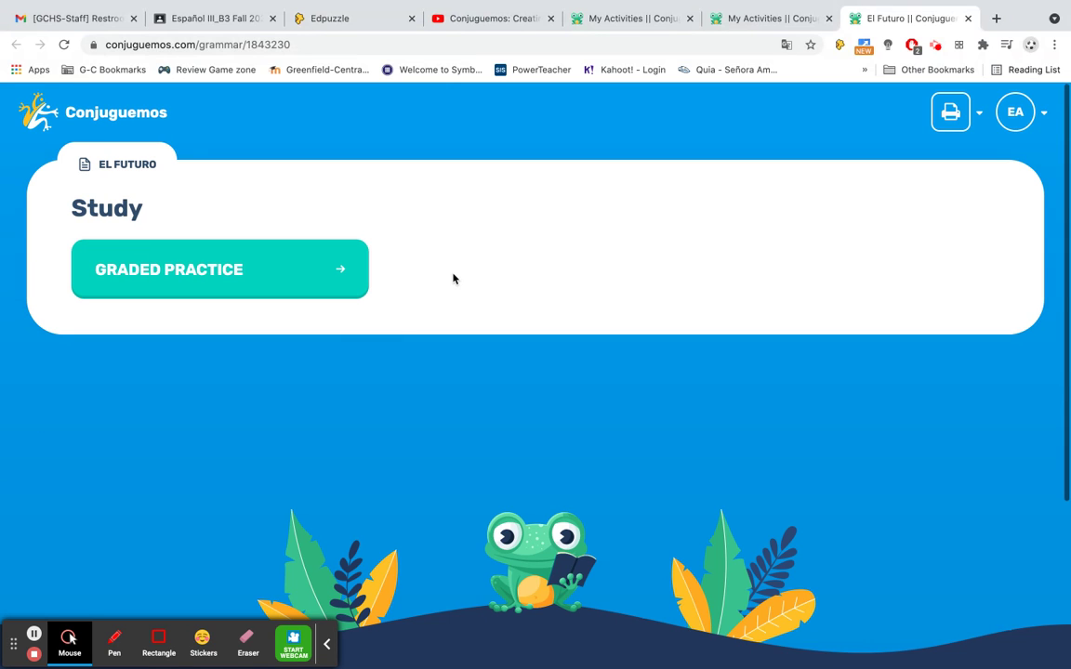
pyautogui.click(307, 273)
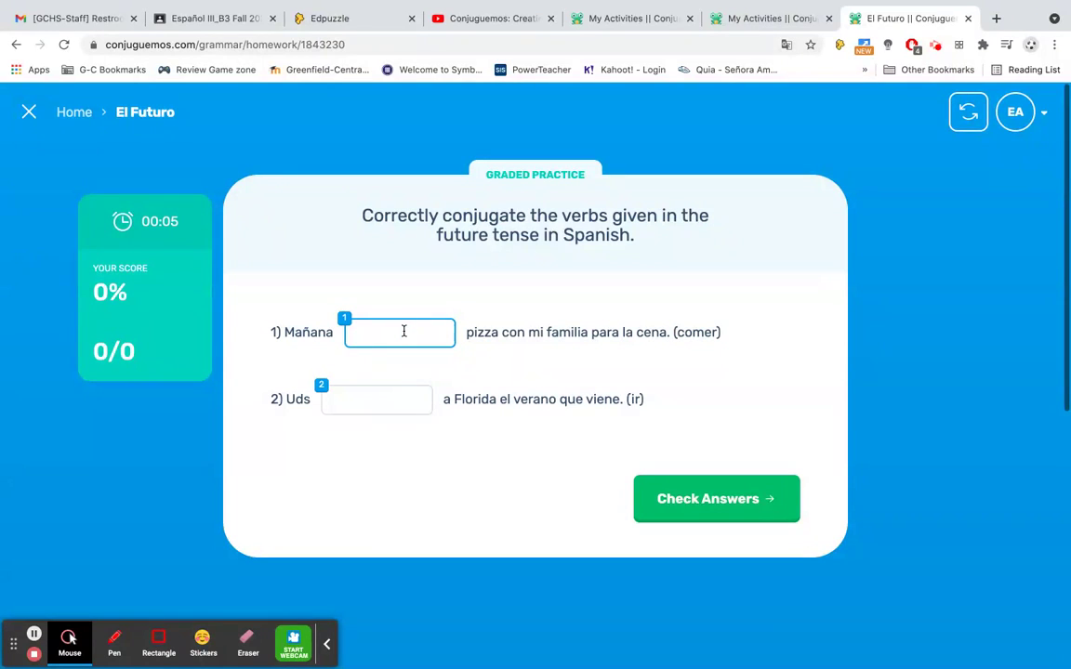
# Answer comeré and irén in the two blanks and check the answers.
pyautogui.write('comeré')
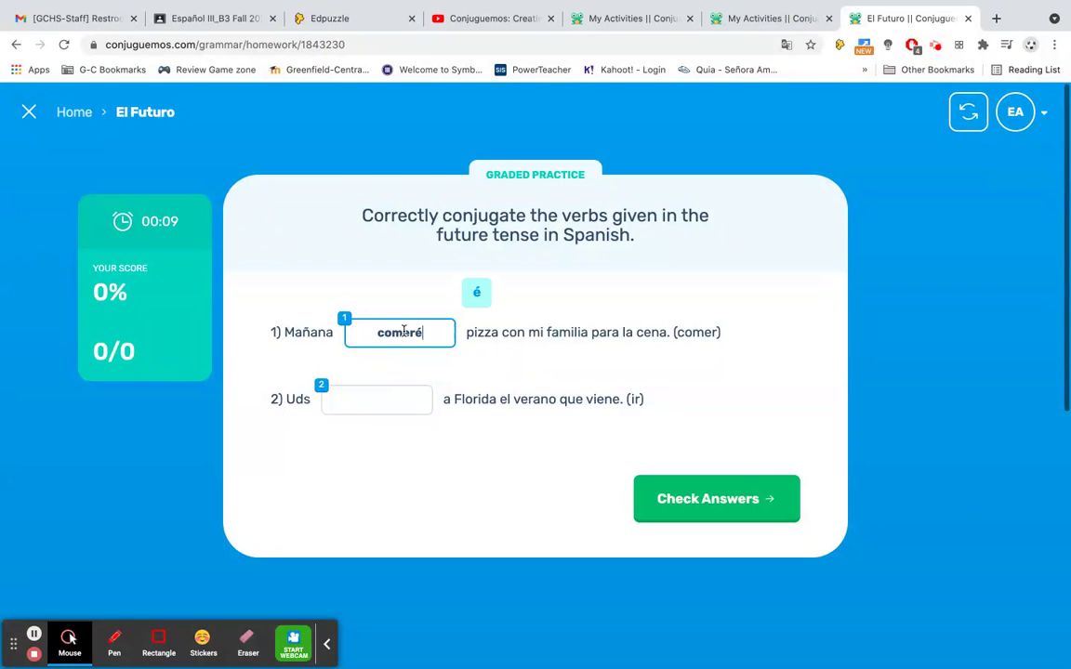
pyautogui.click(375, 402)
pyautogui.write('ir')
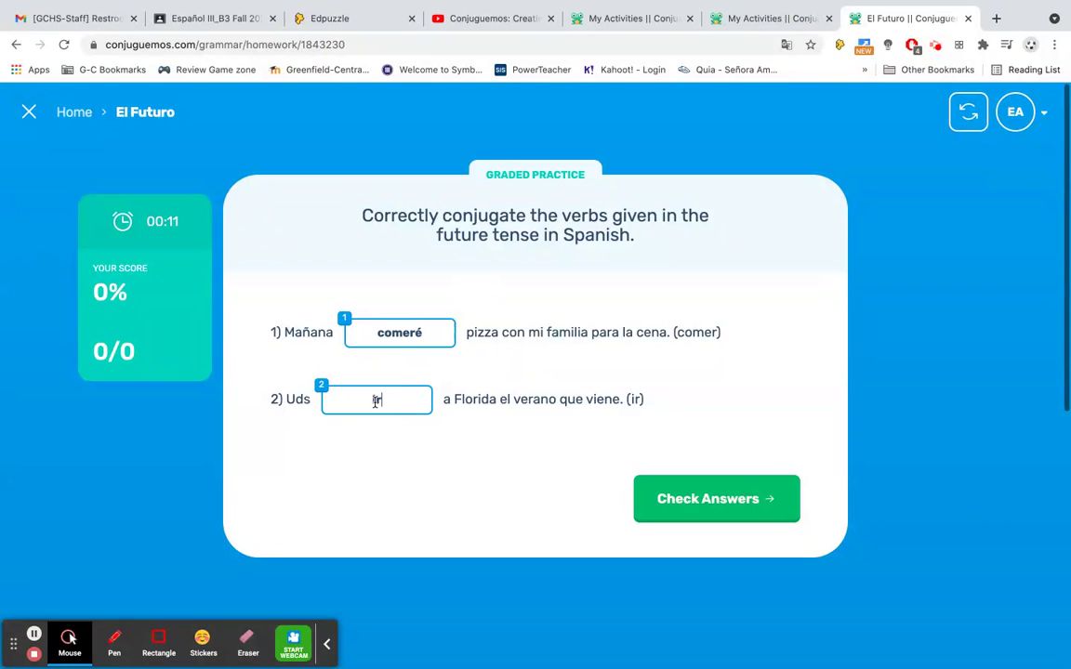
pyautogui.write('én')
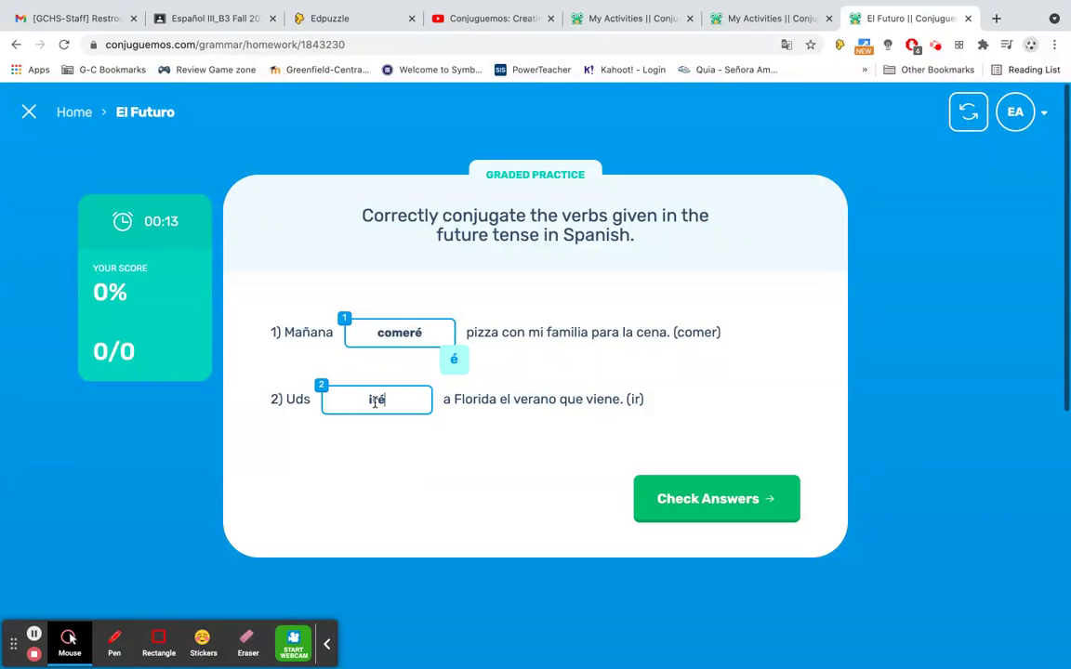
pyautogui.click(686, 501)
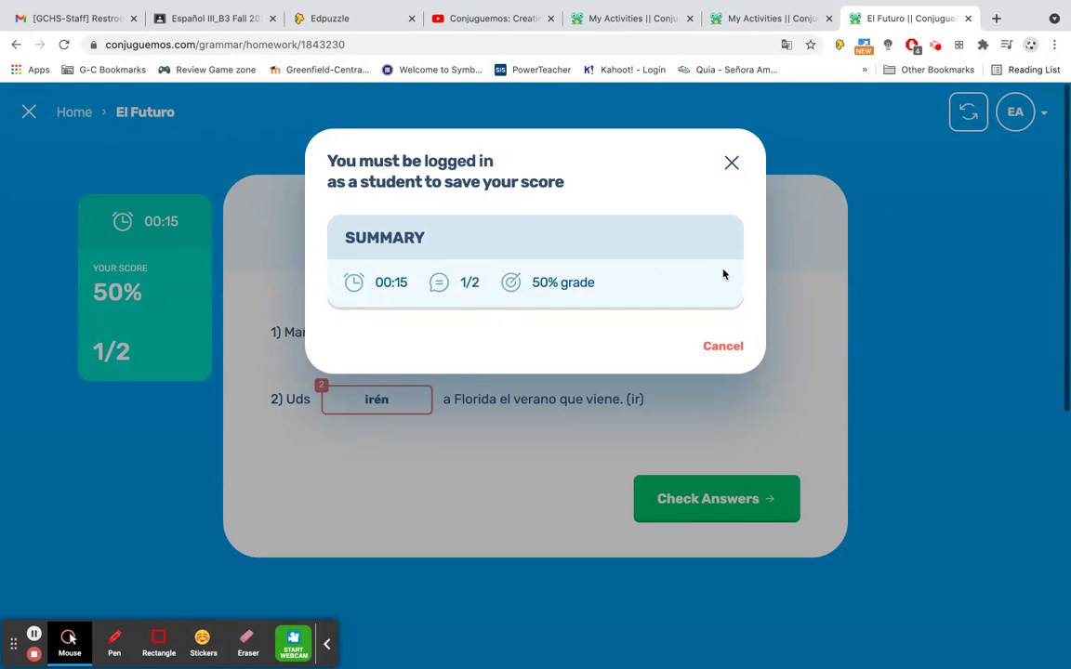
# Dismiss the 'You must be logged in' score summary to see the graded answers.
pyautogui.click(732, 160)
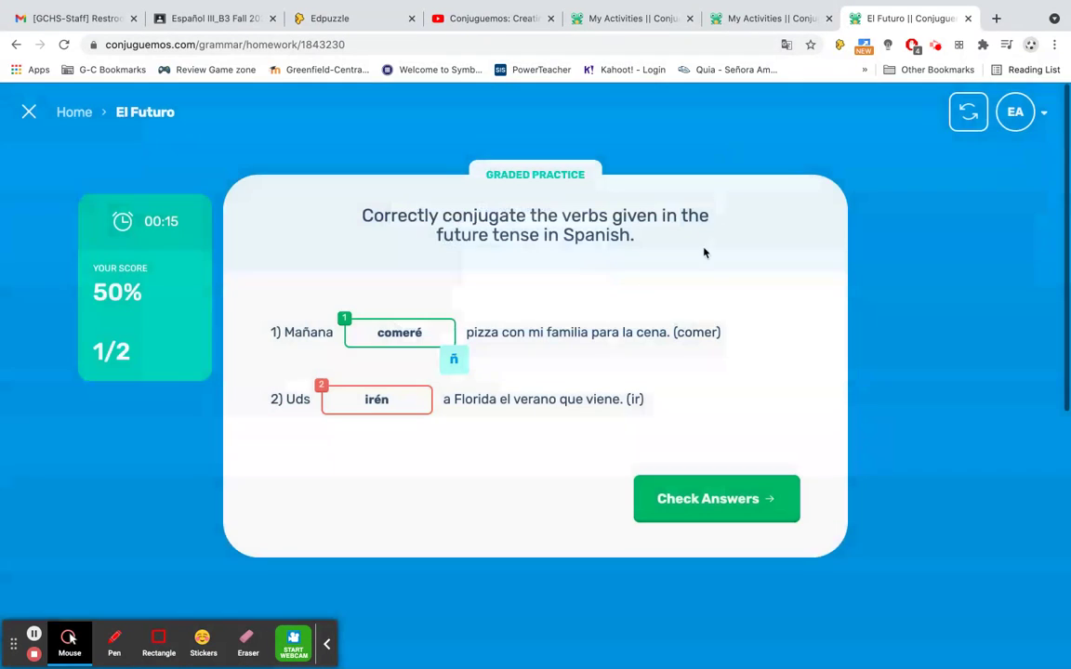